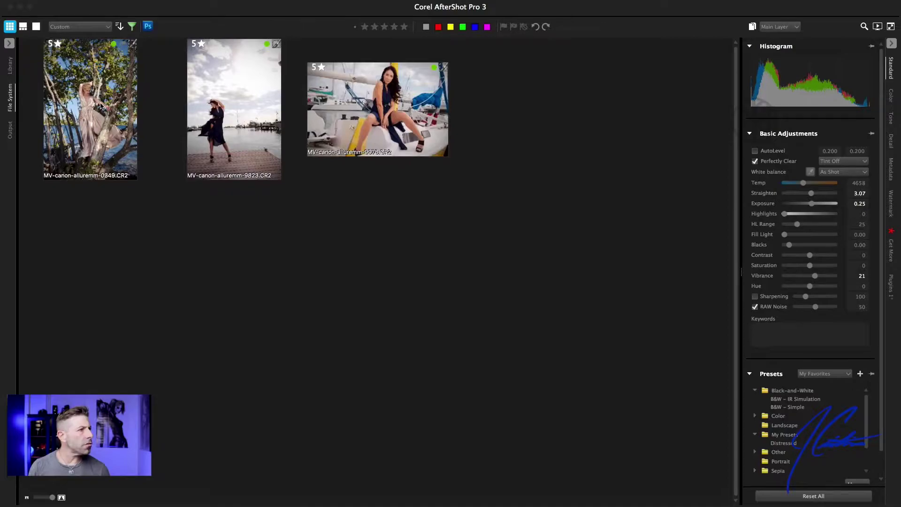
Open the tree photo on its own and display its Photographer metadata fields
double_click(100, 106)
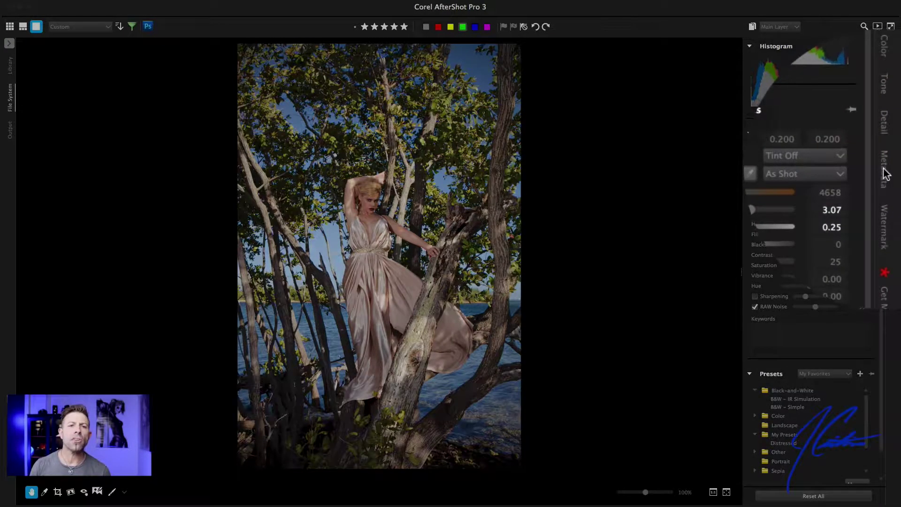
left_click(884, 169)
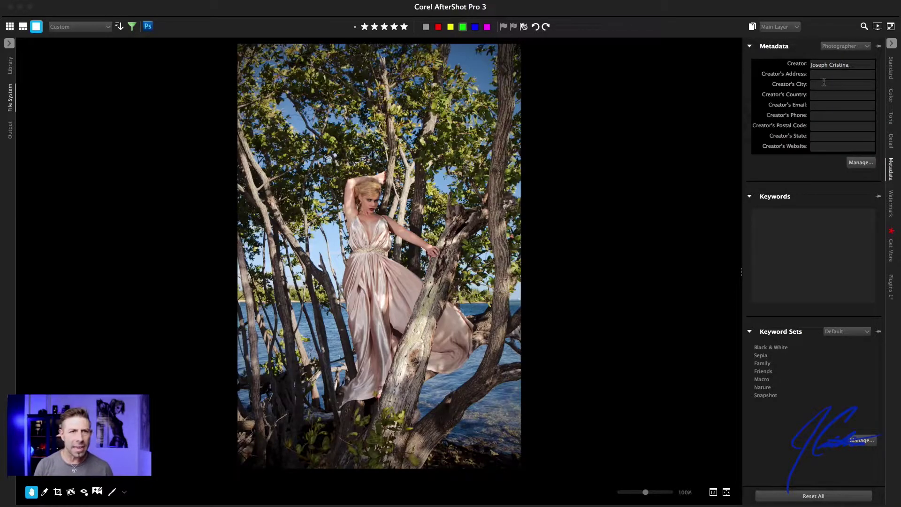
Enter the creator's city, country, e-mail, phone, postal code, state and website for the tree photo
type("West Palm Beach")
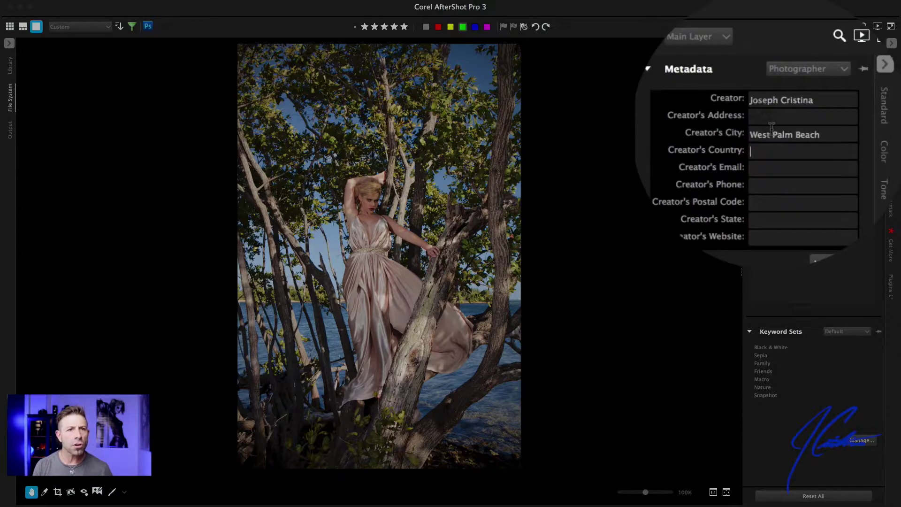
type("USA")
key("Tab")
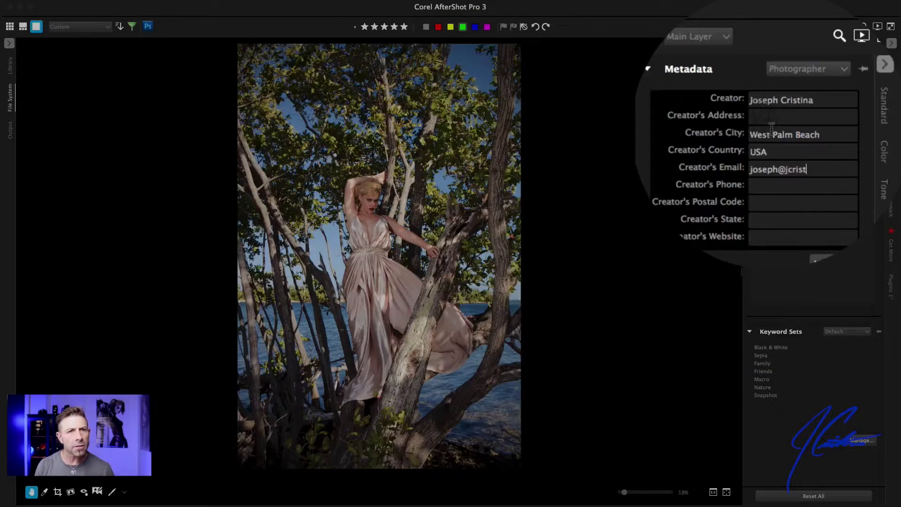
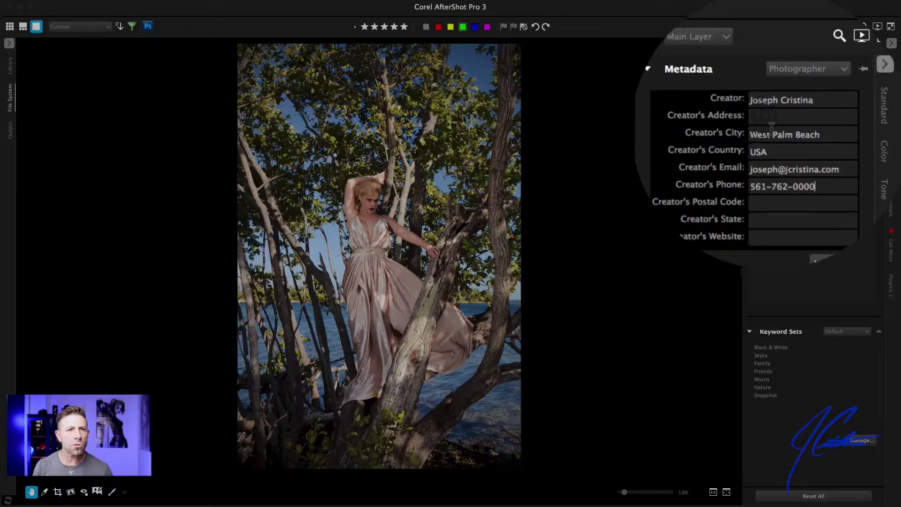
type("33414")
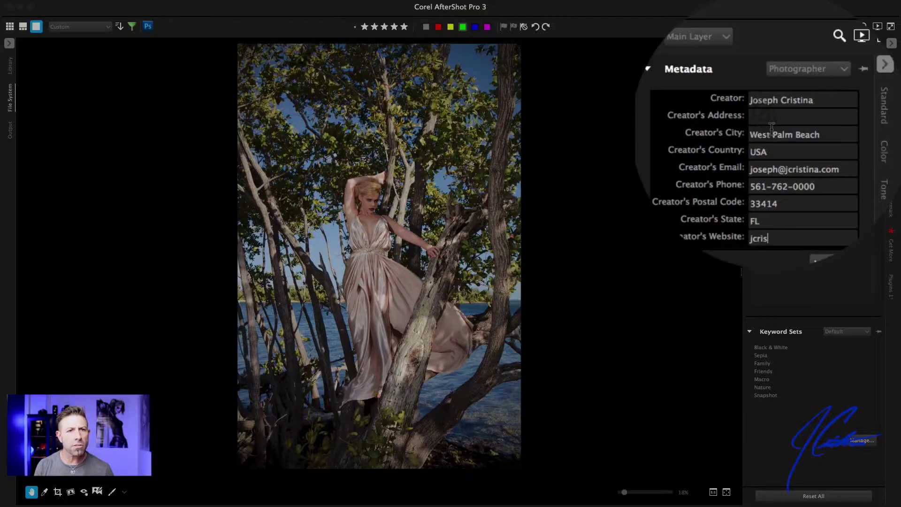
type("jcristina.com")
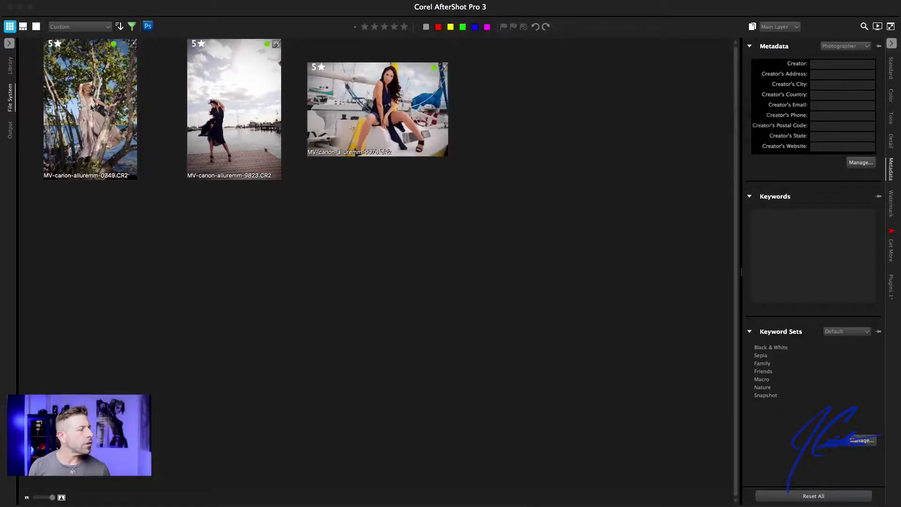
Copy only the IPTC and Metadata settings from the tree photo with Copy Selective Image Settings
left_click(107, 109)
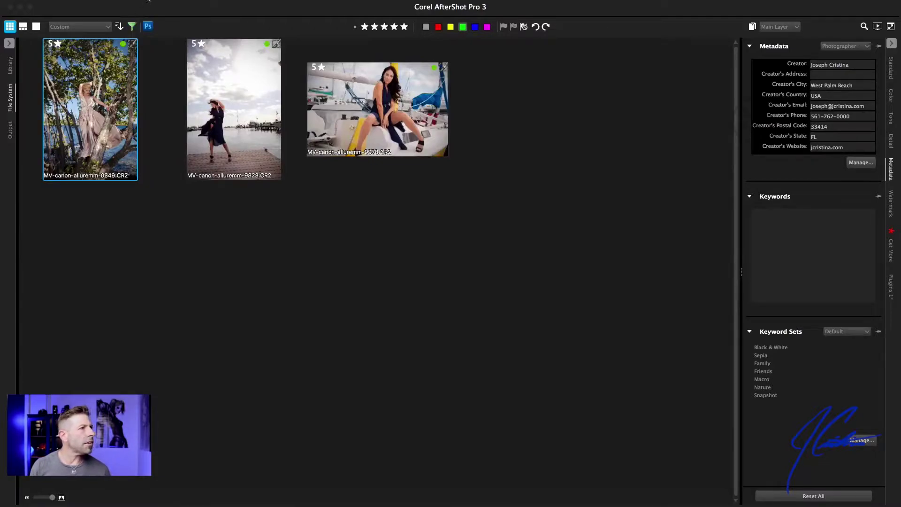
right_click(132, 41)
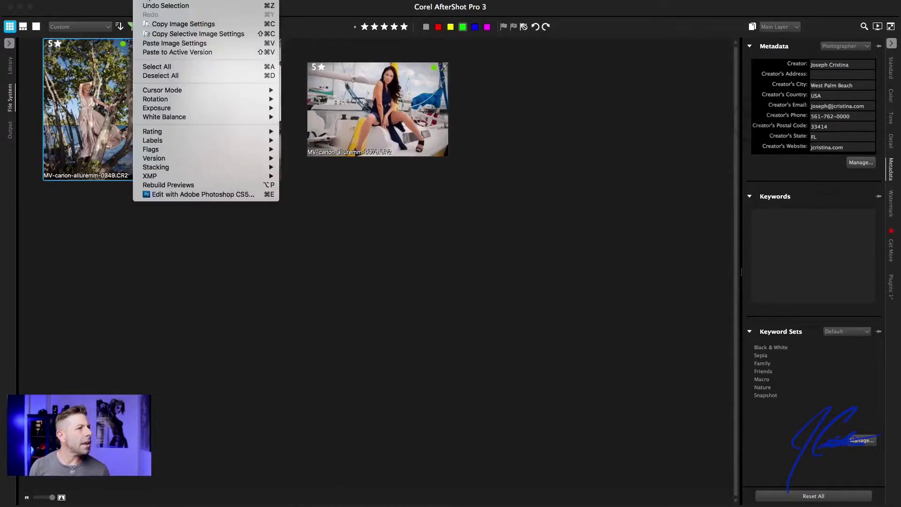
left_click(179, 34)
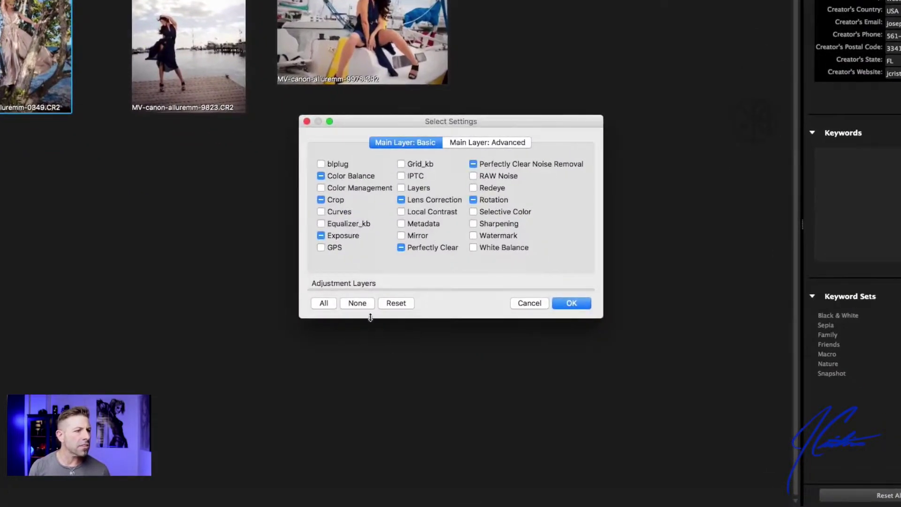
left_click(360, 305)
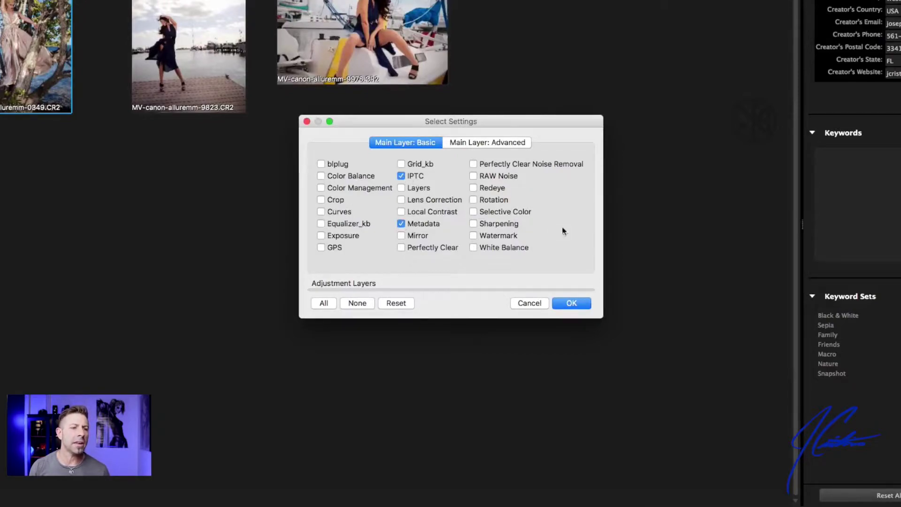
left_click(570, 303)
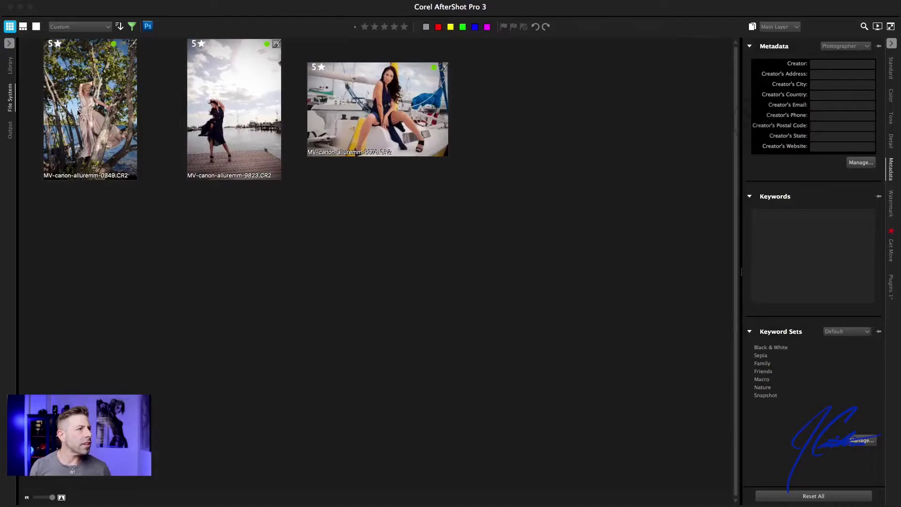
Paste the copied image settings onto all three photos, then open the boat photo to verify
left_click(77, 113)
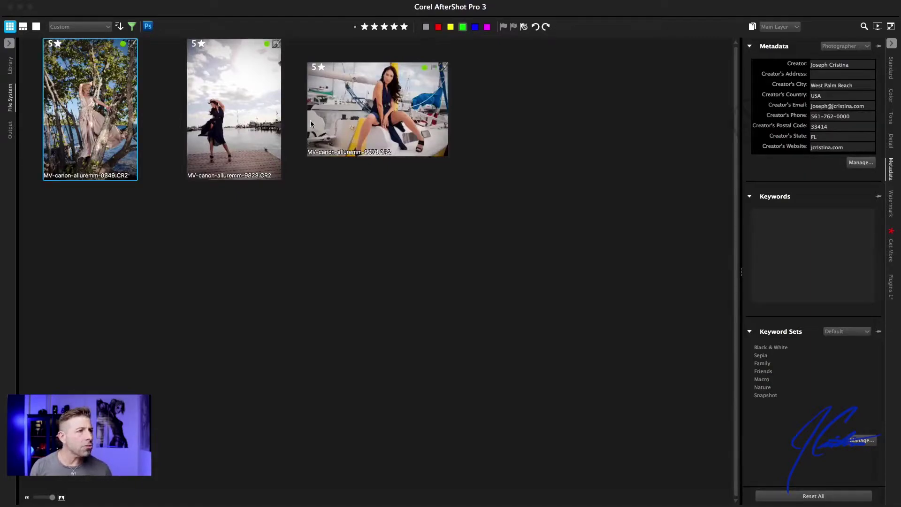
left_click(402, 115, "shift")
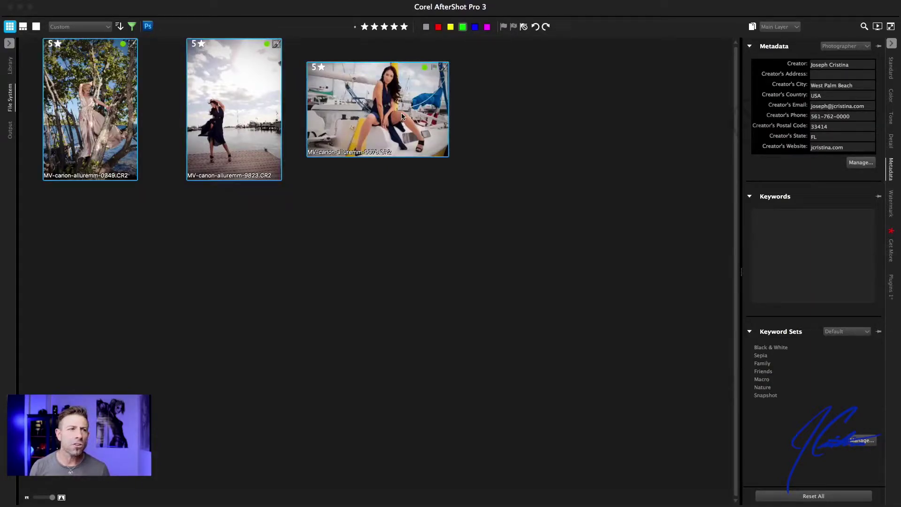
left_click(410, 248)
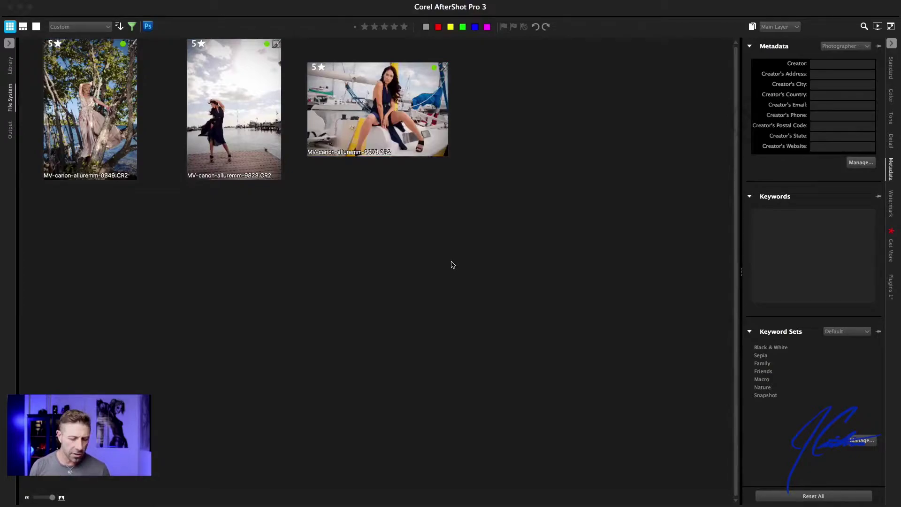
key("super+a")
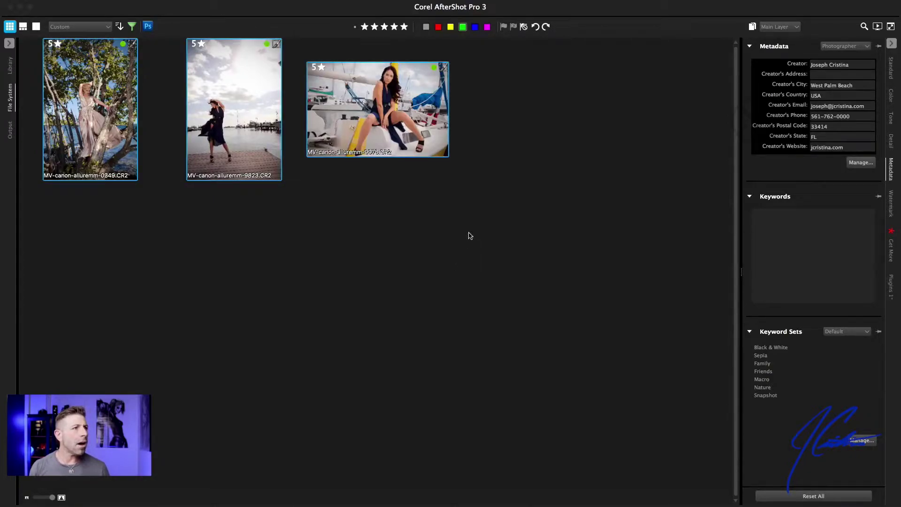
left_click(143, 0)
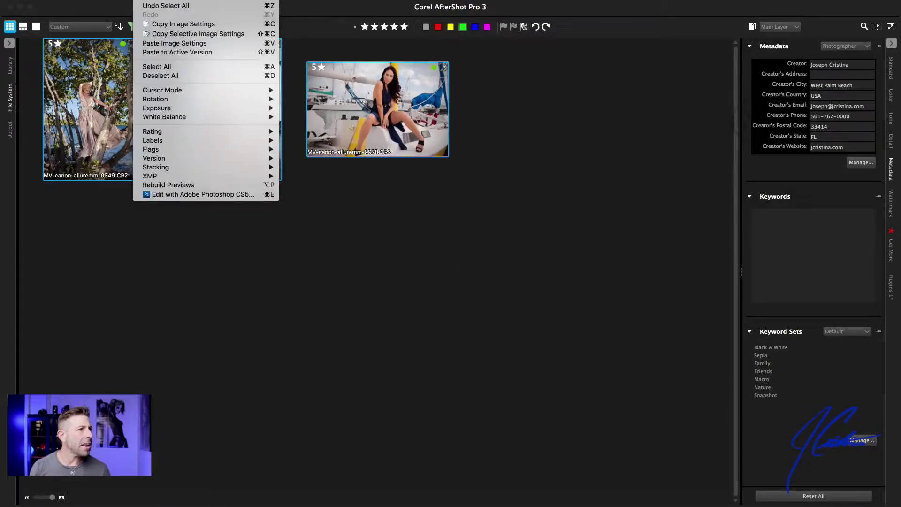
left_click(155, 45)
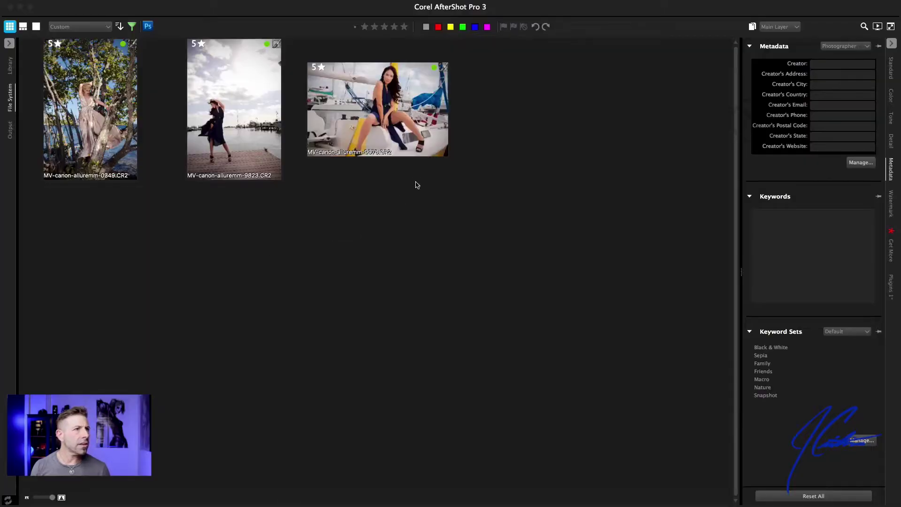
double_click(368, 112)
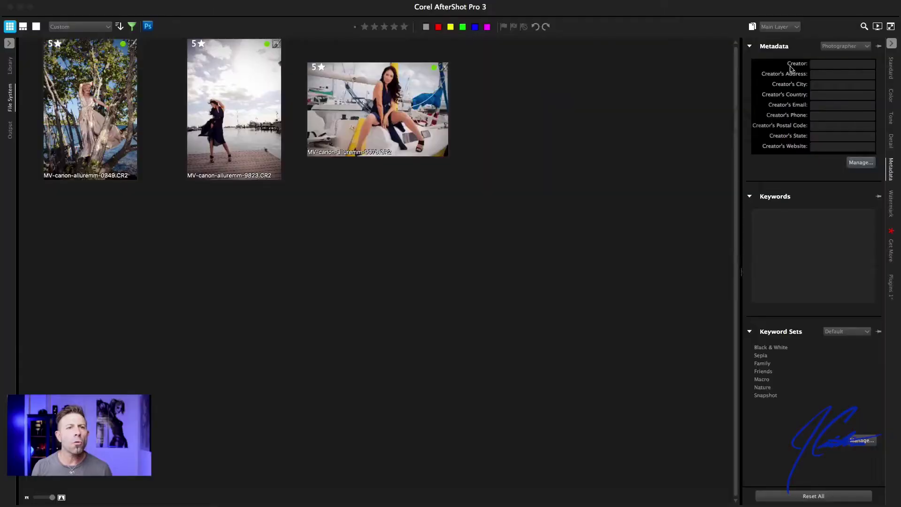
In the metadata set manager, append IPTC:Usage Terms to the end of the Photographer set
left_click(851, 46)
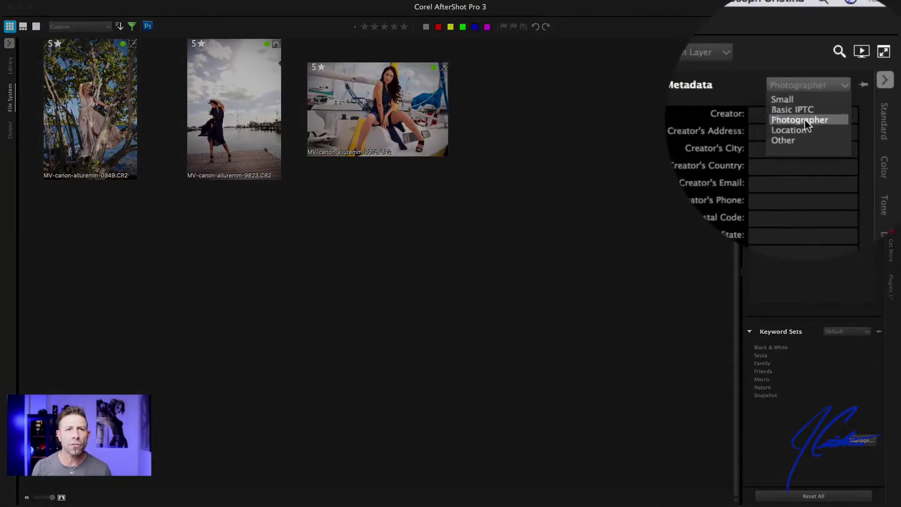
left_click(804, 120)
left_click(840, 164)
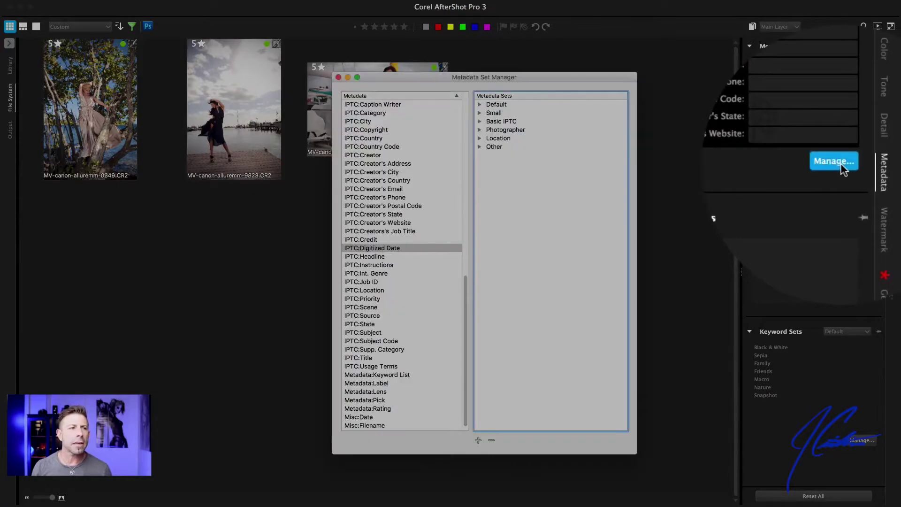
left_click_drag(488, 77, 477, 58)
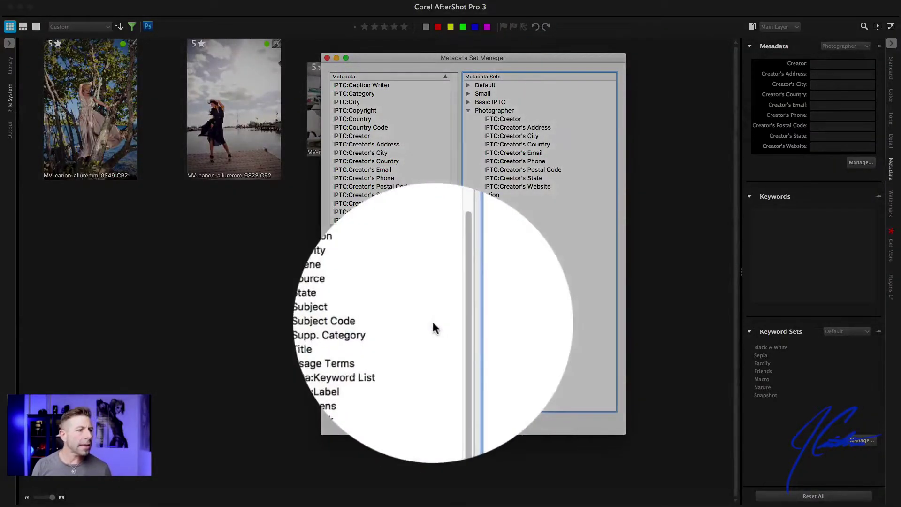
left_click(374, 345)
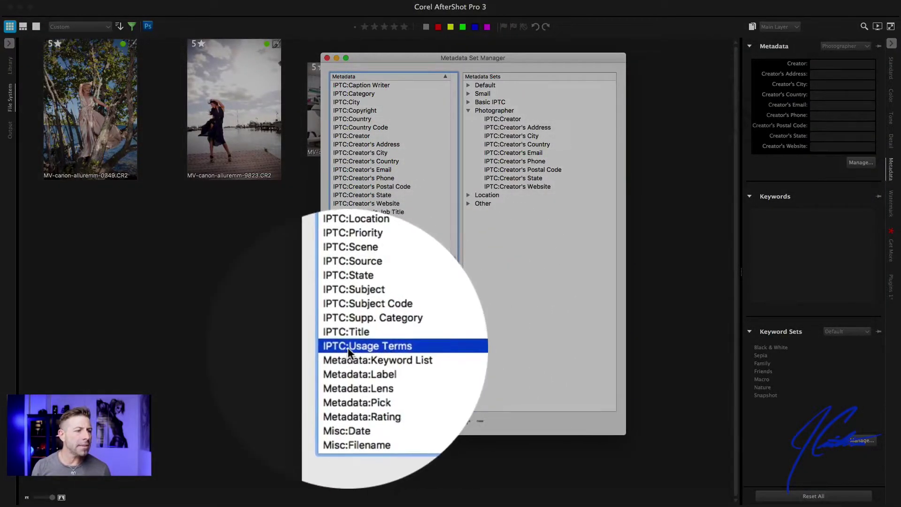
left_click_drag(351, 346, 488, 143)
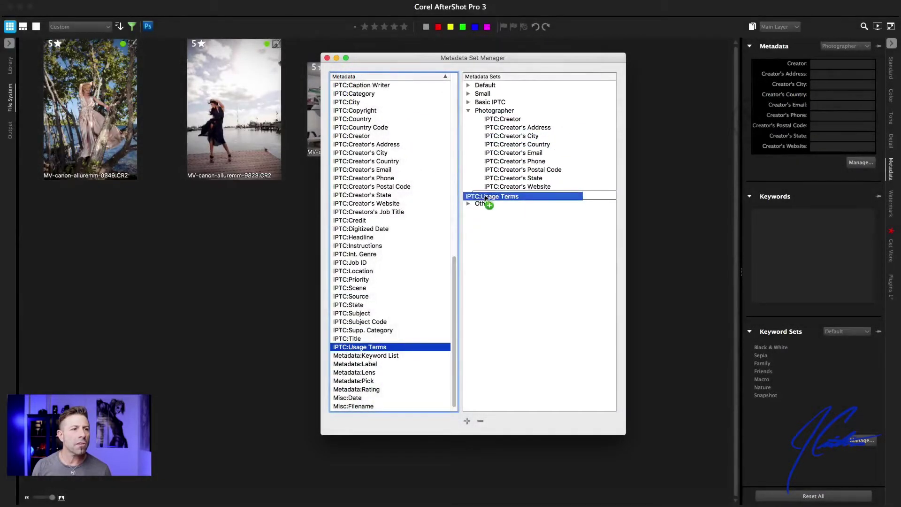
left_click_drag(487, 190, 488, 190)
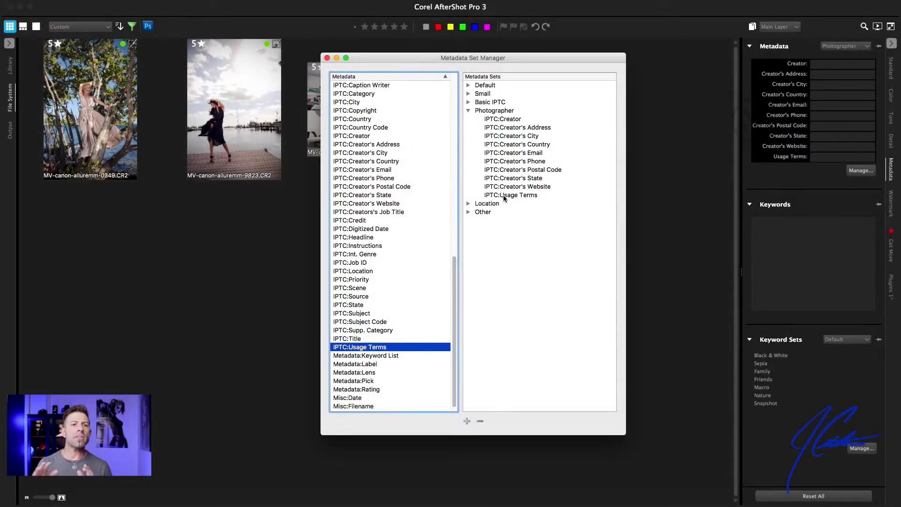